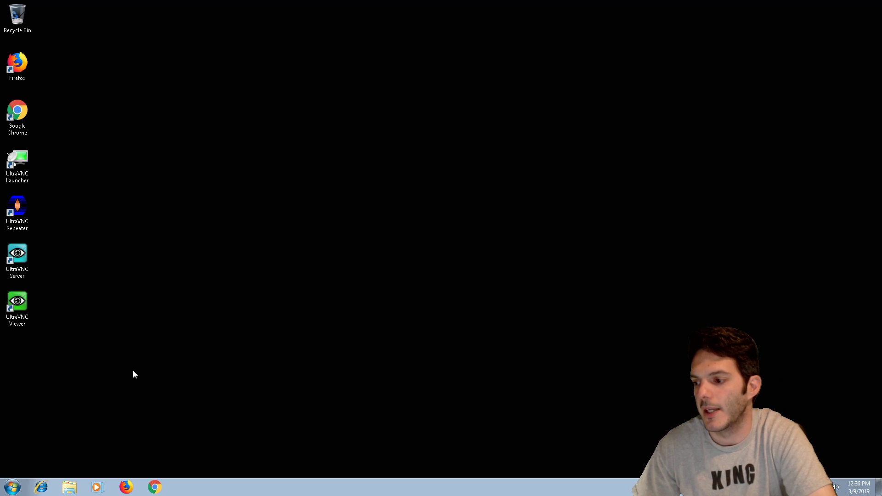
# - Launch Google Chrome and dismiss the default-browser notice
pyautogui.click(156, 486)
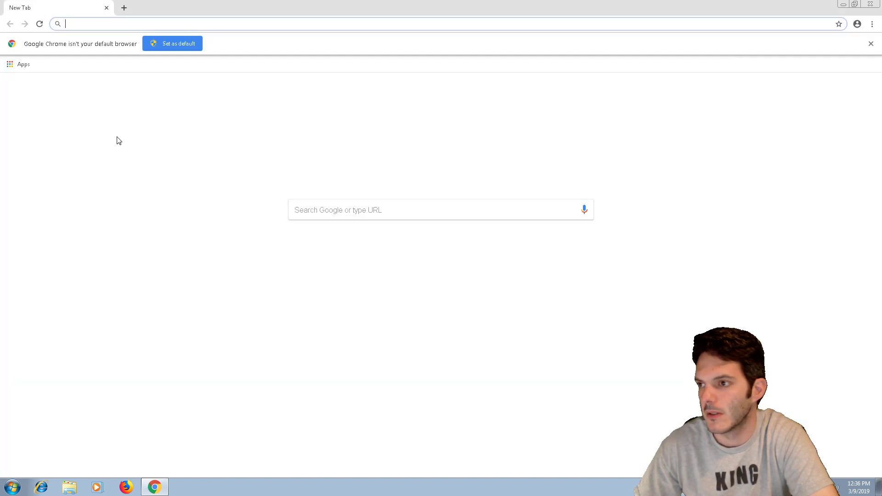
pyautogui.click(155, 46)
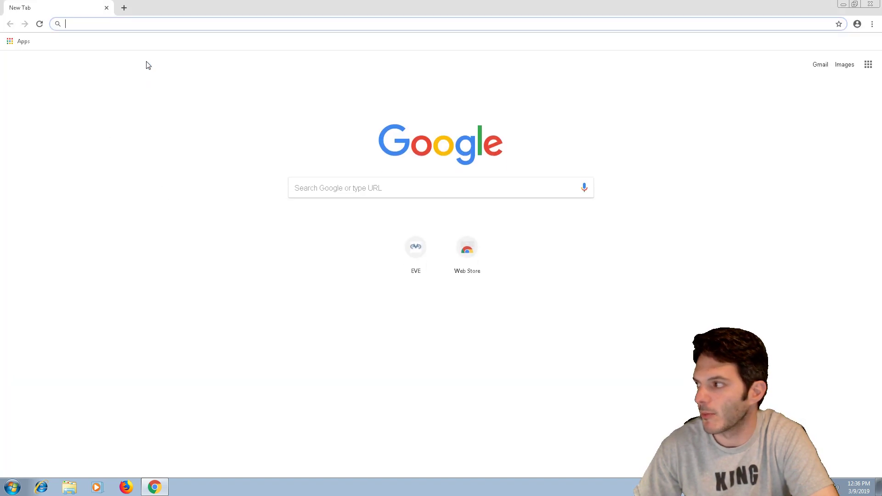
# - Search Google for 'prtg network monitor' using the autocomplete suggestion
pyautogui.click(379, 186)
pyautogui.write('prtg')
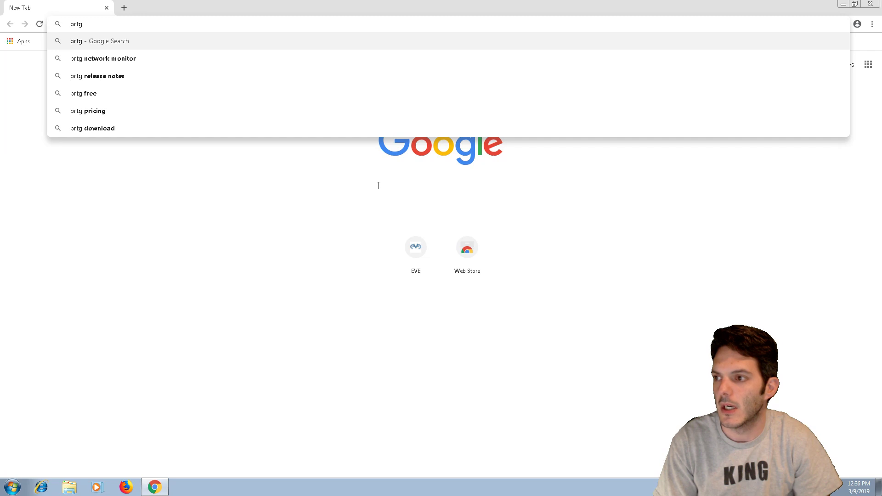
pyautogui.write(' ne')
pyautogui.press('Return')
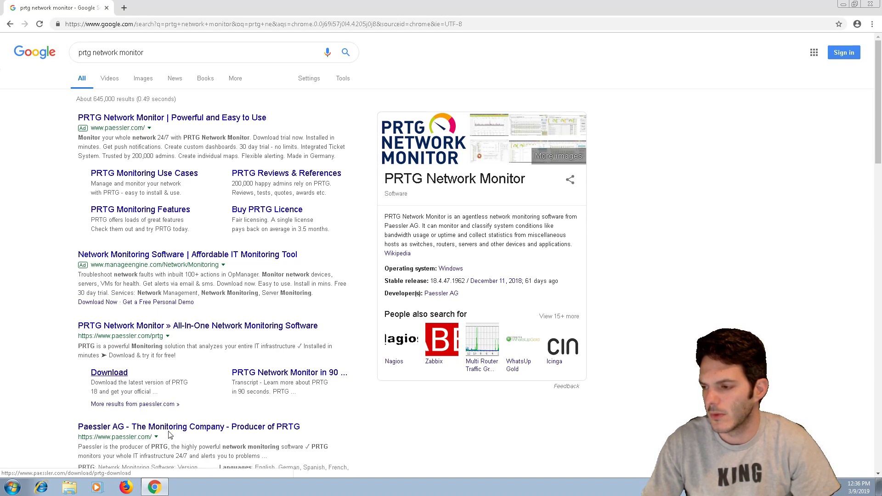
# - Open the 'Paessler AG - The Monitoring Company' search result
pyautogui.click(183, 431)
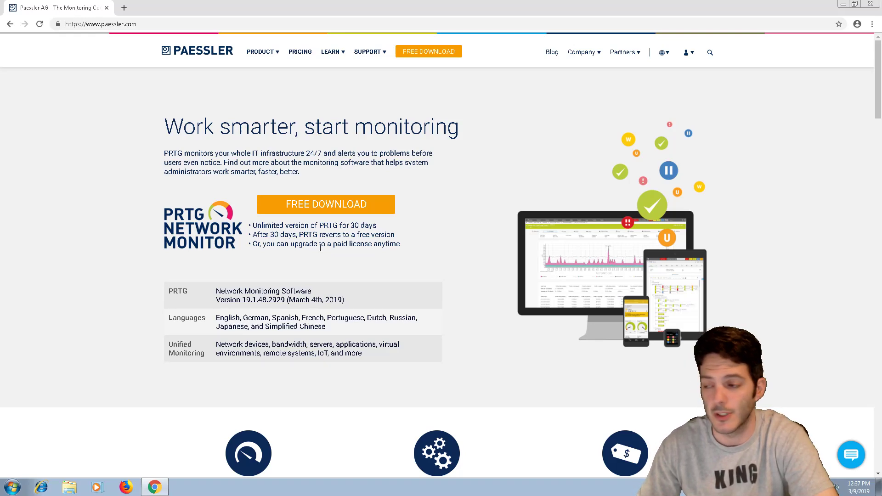
# - Start the free PRTG download and show prtg_installer.exe (187 MB) in Chrome's downloads list
pyautogui.click(291, 205)
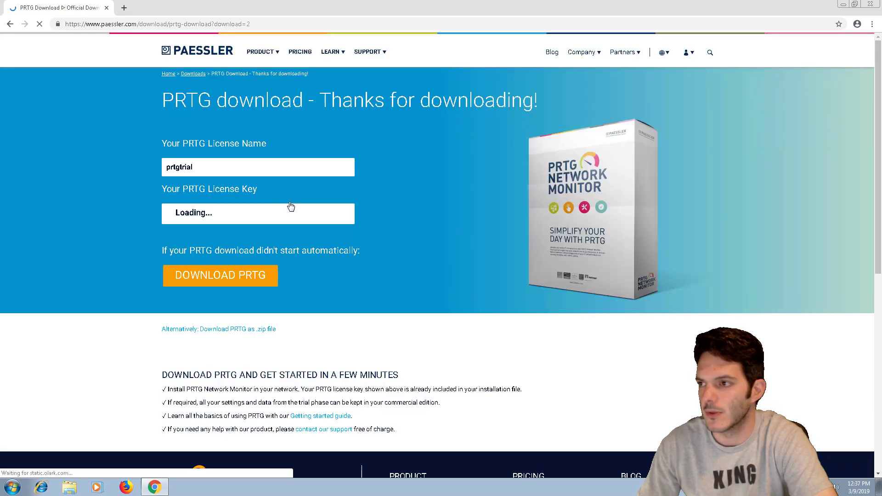
pyautogui.tripleClick(291, 207)
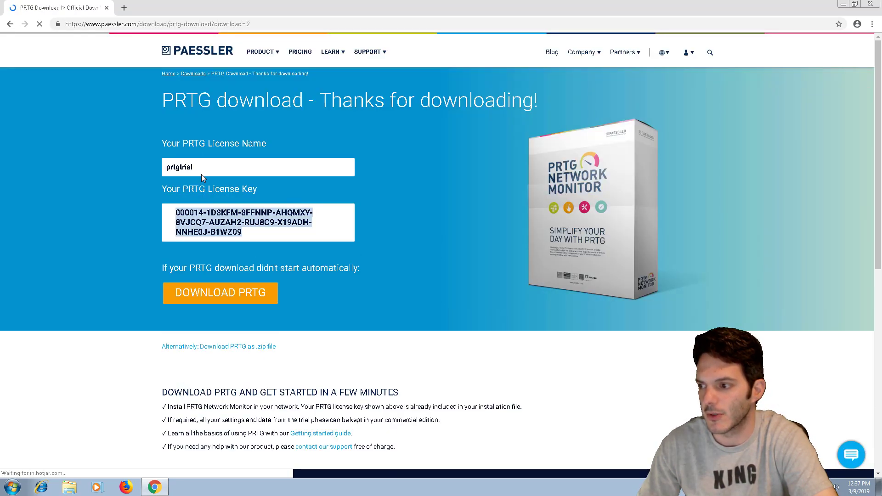
pyautogui.click(177, 171)
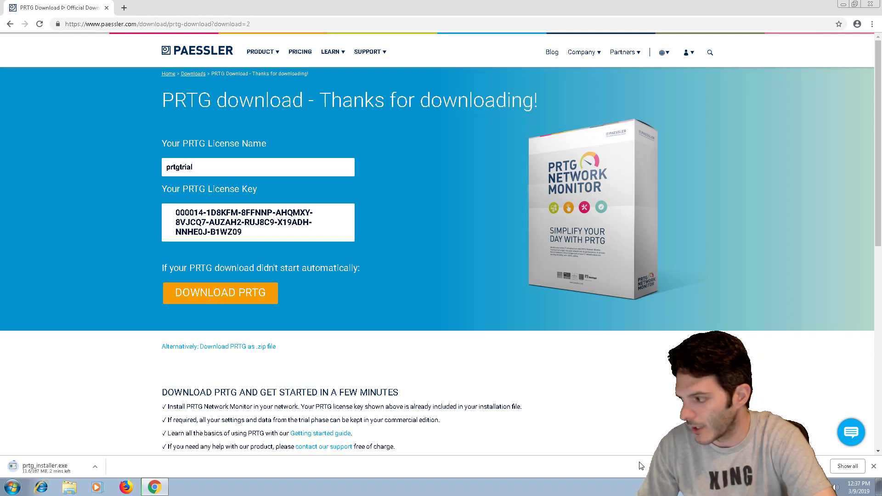
pyautogui.click(847, 469)
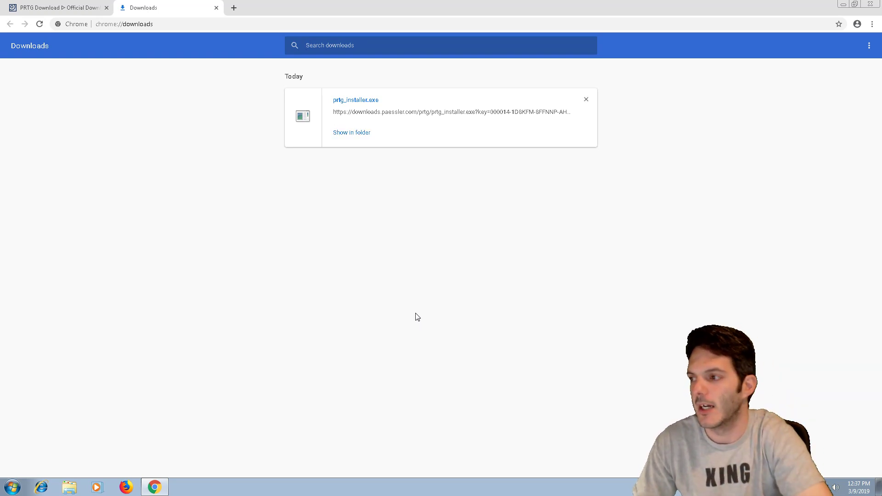
# - Run prtg_installer.exe, approve User Account Control, and keep the default setup language
pyautogui.click(368, 102)
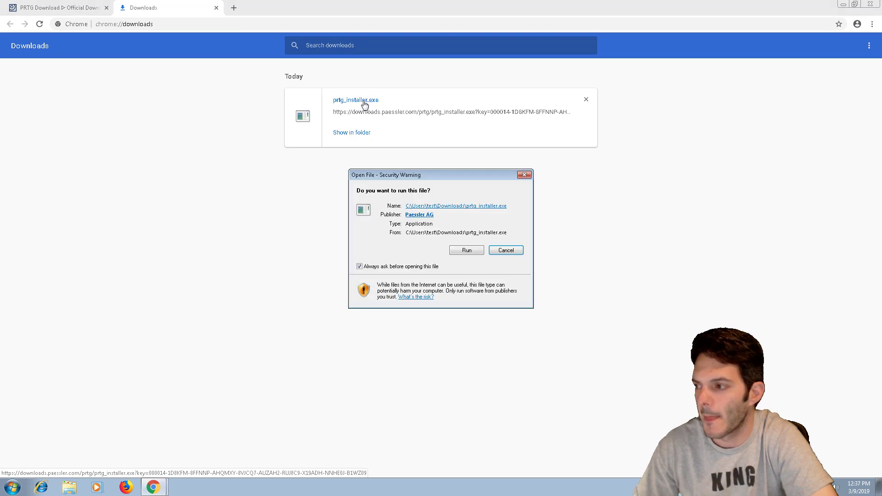
pyautogui.click(477, 252)
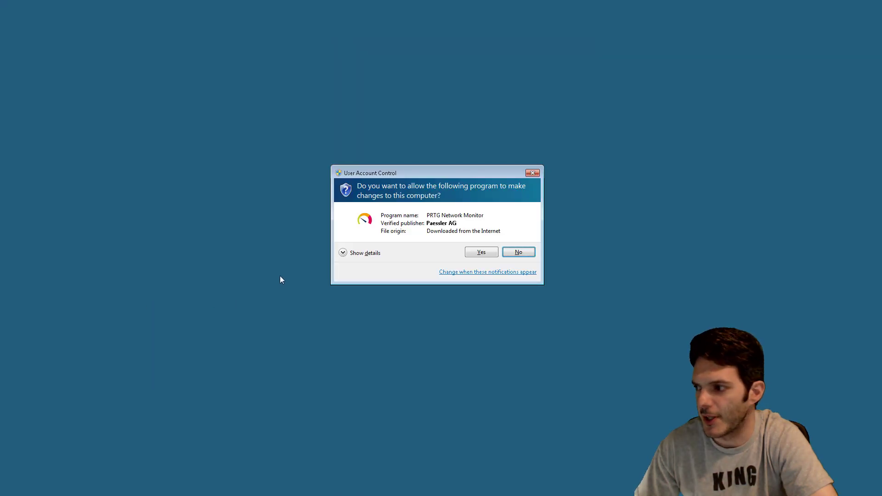
pyautogui.click(485, 255)
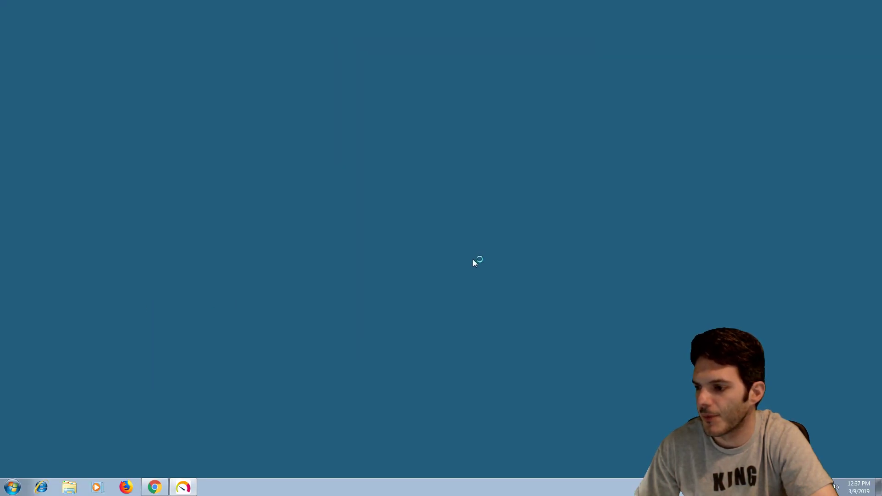
pyautogui.click(450, 265)
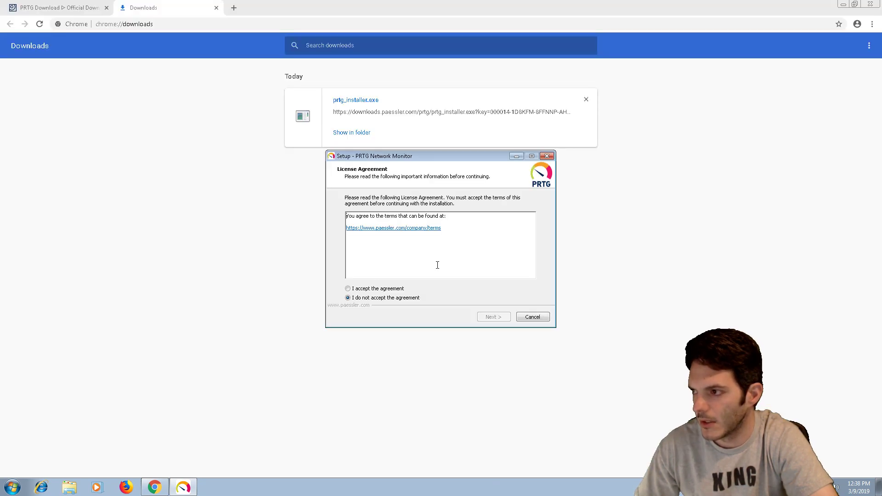
# - Accept the license agreement, enter the contact e-mail address, and view Paessler's privacy policy
pyautogui.click(348, 289)
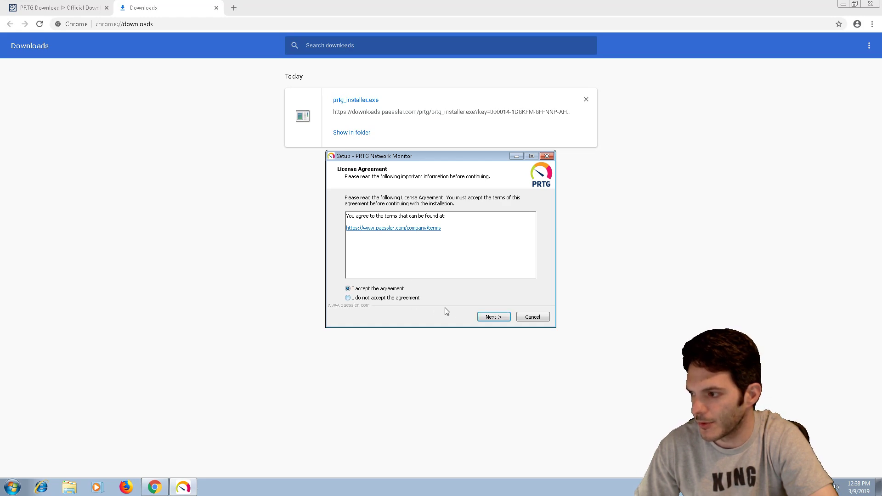
pyautogui.click(490, 317)
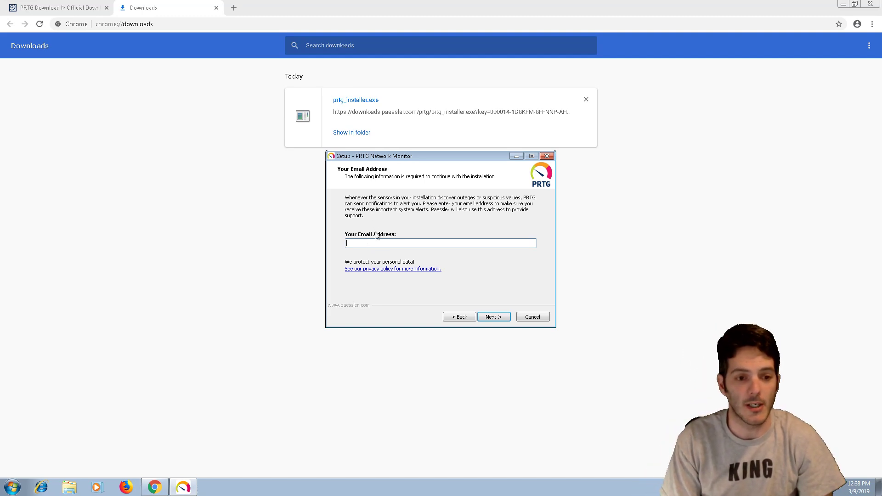
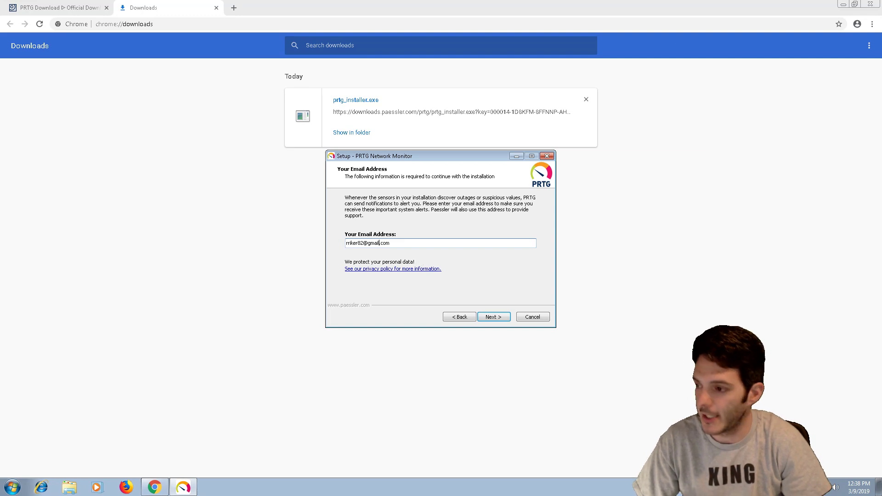
pyautogui.click(487, 270)
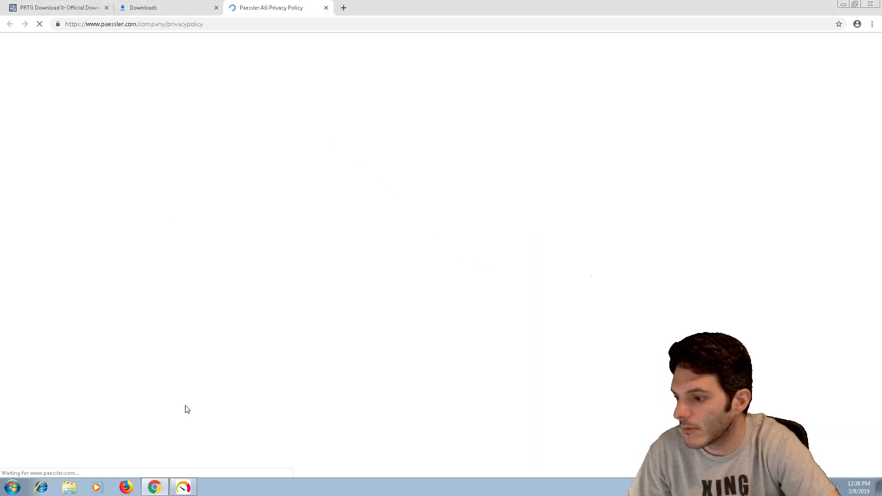
pyautogui.click(183, 487)
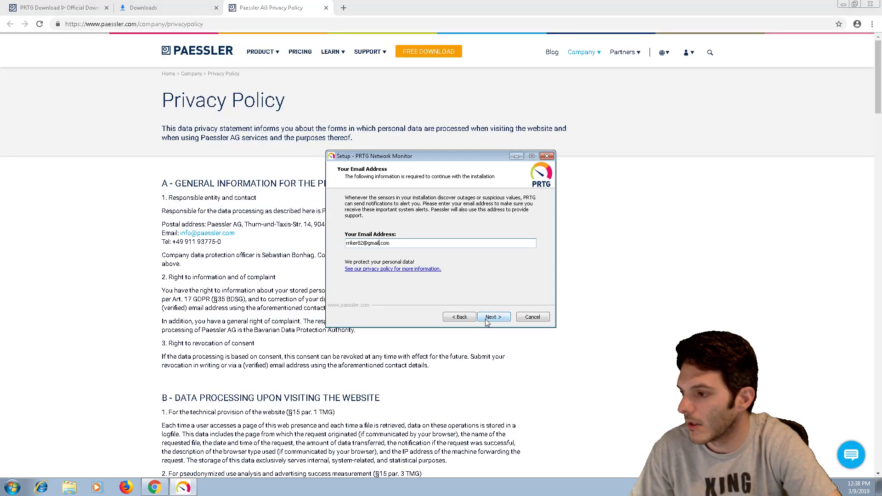
pyautogui.click(486, 319)
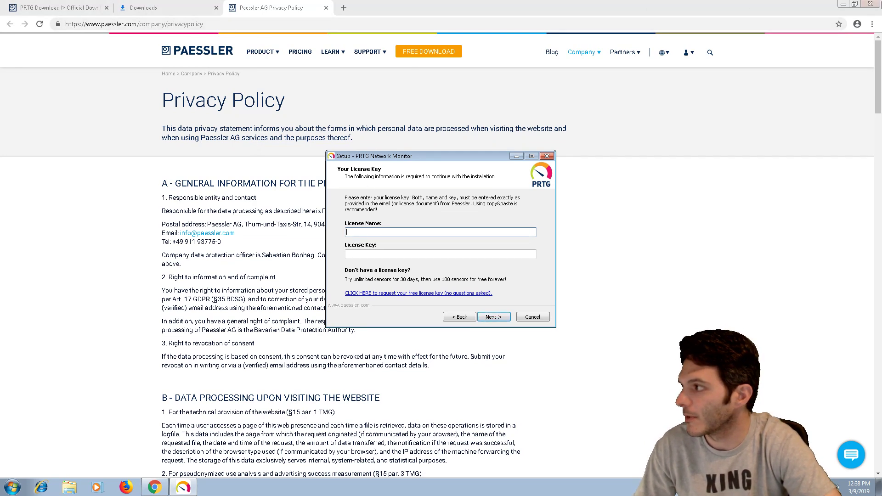
# - Copy the trial license name from the PRTG download page into the setup's name field
pyautogui.click(855, 4)
pyautogui.moveTo(465, 158); pyautogui.dragTo(733, 160)
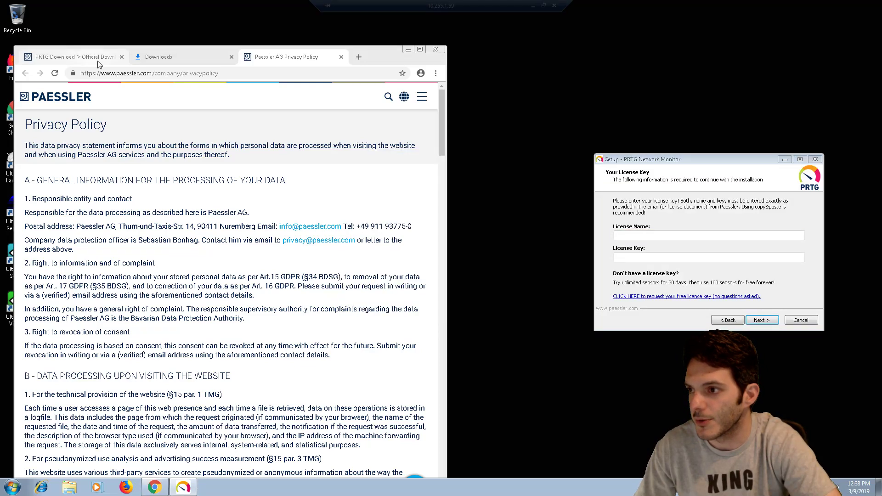
pyautogui.click(51, 57)
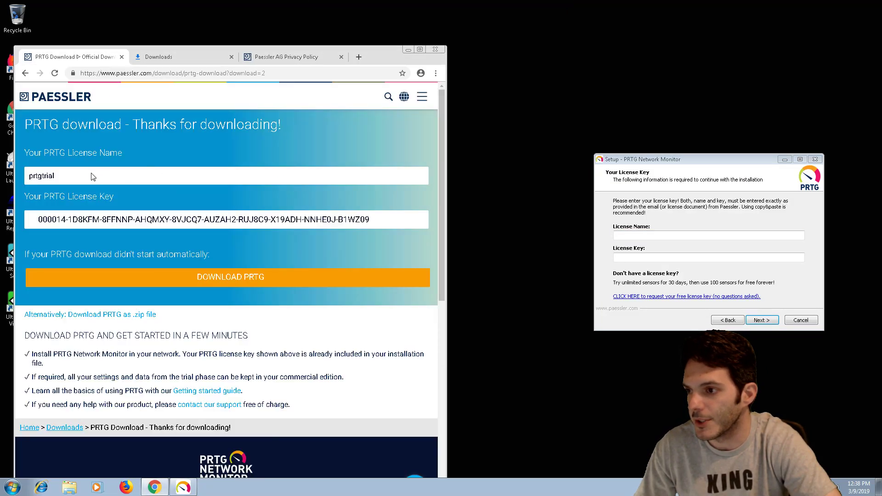
pyautogui.doubleClick(39, 175)
pyautogui.hotkey('ctrl', 'c')
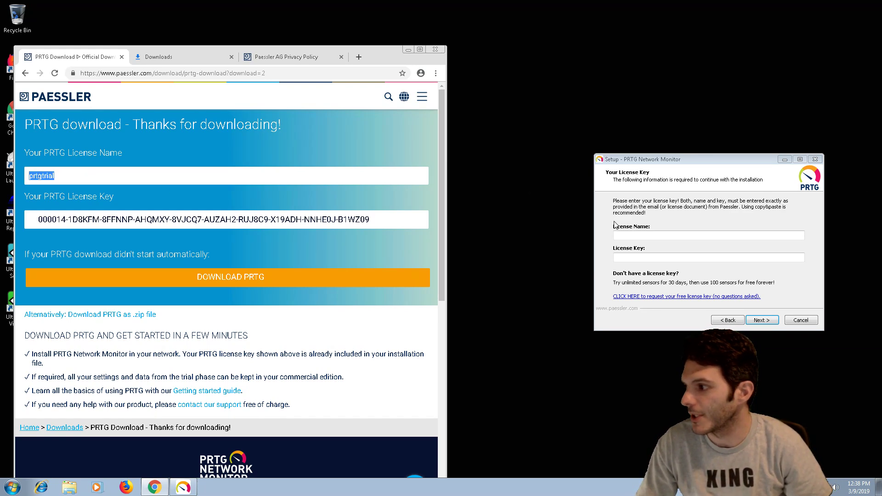
pyautogui.click(620, 235)
pyautogui.hotkey('ctrl', 'v')
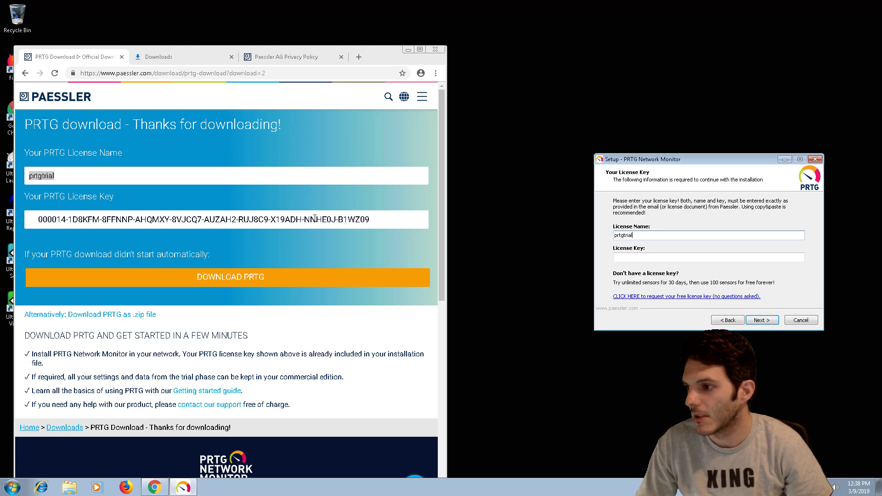
# - Copy the full trial license key into the setup's license key field
pyautogui.moveTo(368, 223); pyautogui.dragTo(26, 225)
pyautogui.hotkey('ctrl', 'c')
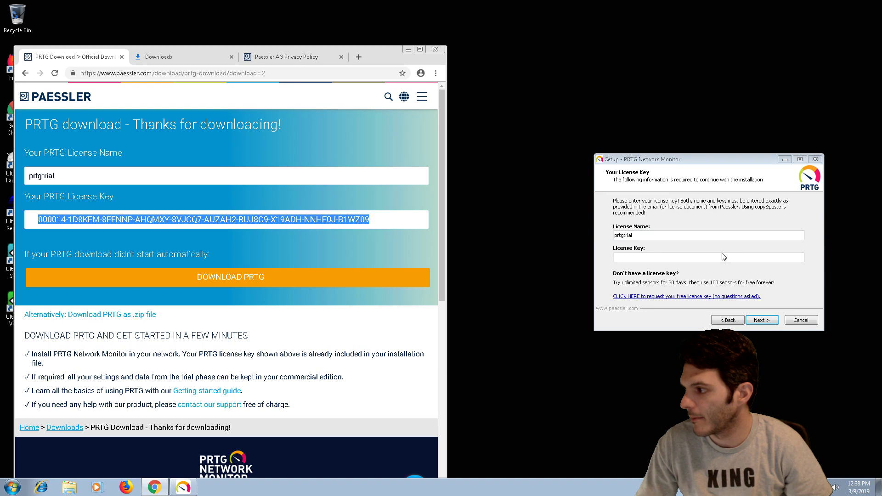
pyautogui.click(721, 258)
pyautogui.hotkey('ctrl', 'v')
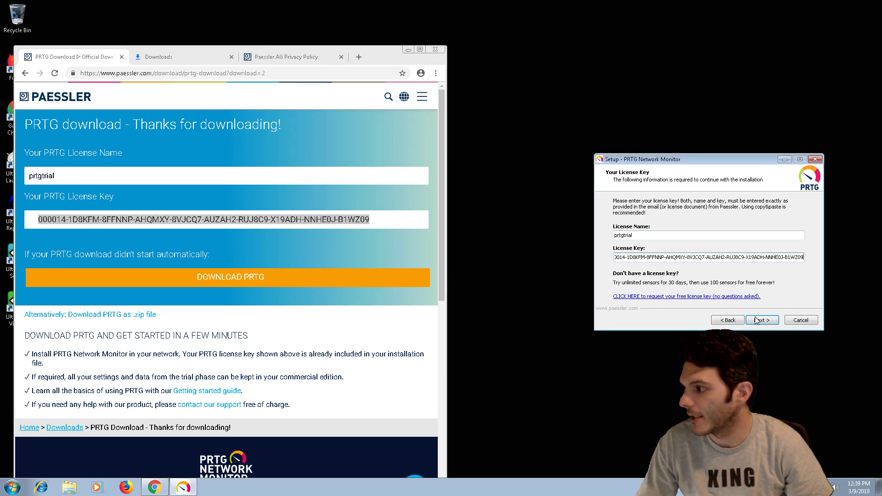
# - Confirm the entered trial license and let installation run until the PRTG web server starts
pyautogui.click(759, 320)
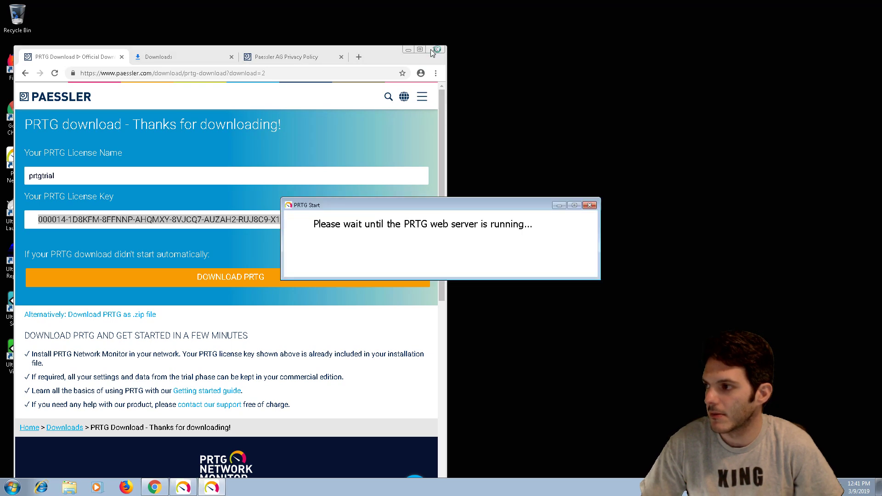
# - Close the Chrome window showing the Paessler download page
pyautogui.click(432, 49)
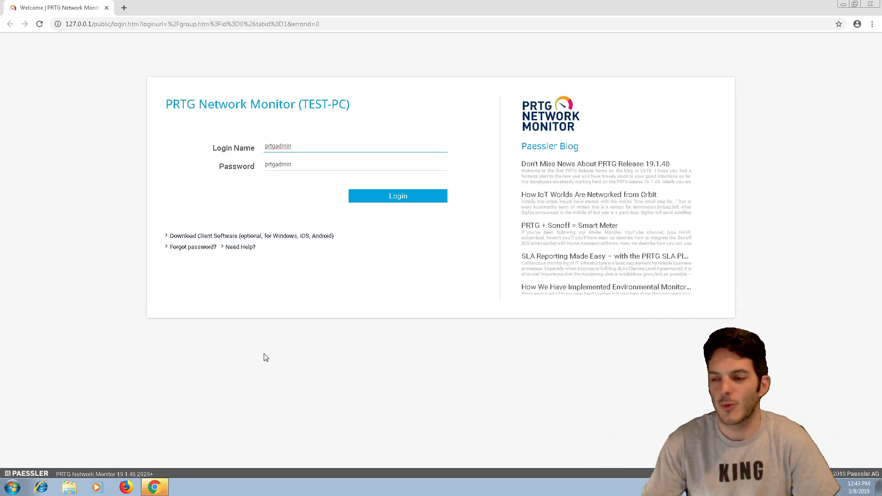
# - Log in with the default credentials, allow notifications, skip the introduction, and dismiss the password warning
pyautogui.click(407, 197)
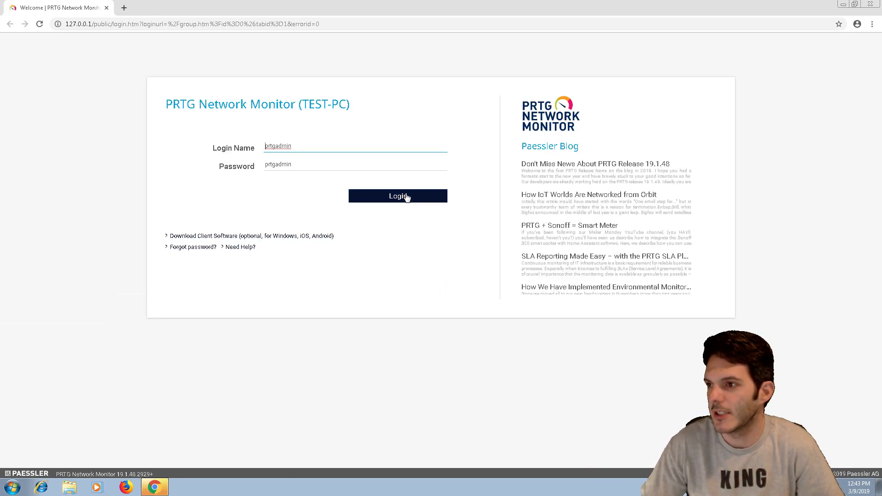
pyautogui.click(407, 197)
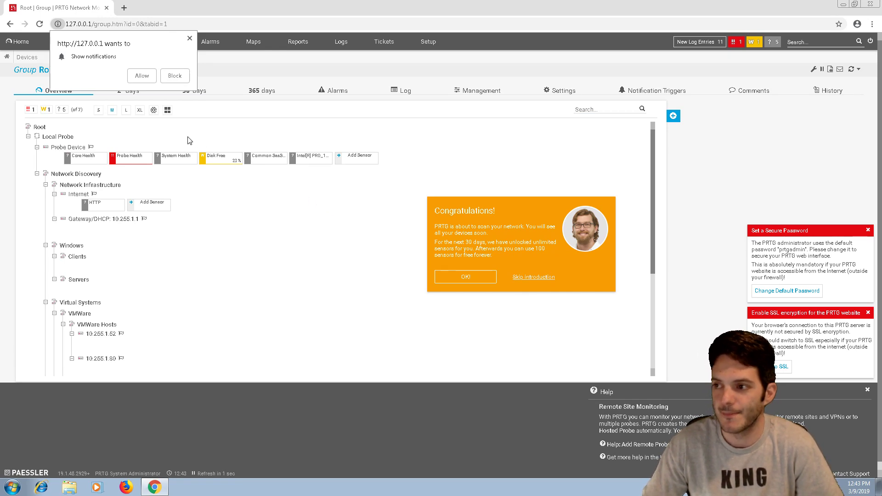
pyautogui.click(138, 79)
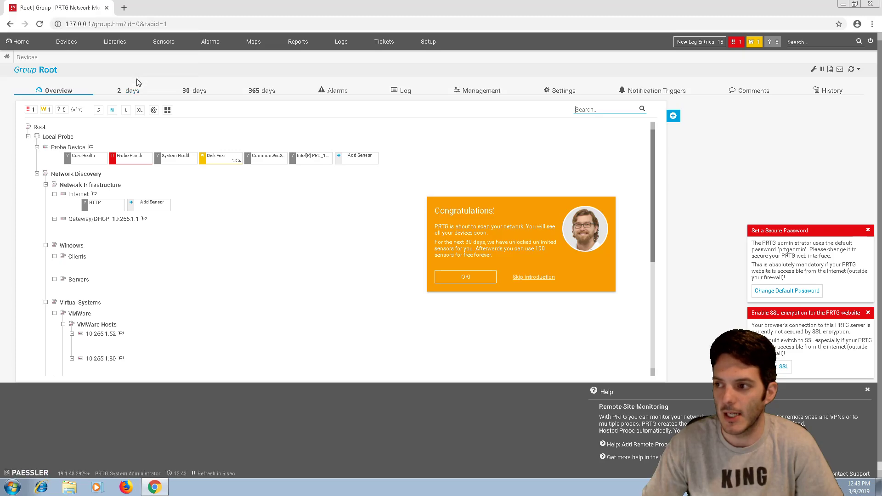
pyautogui.click(532, 278)
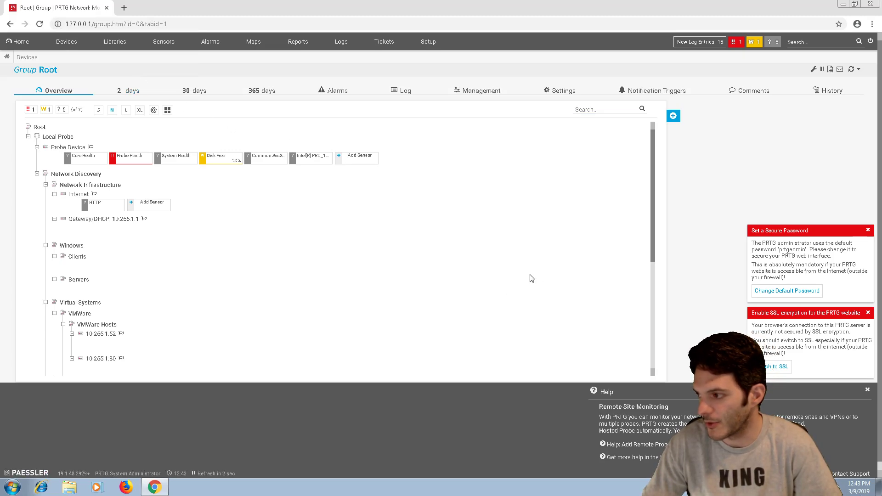
pyautogui.click(868, 230)
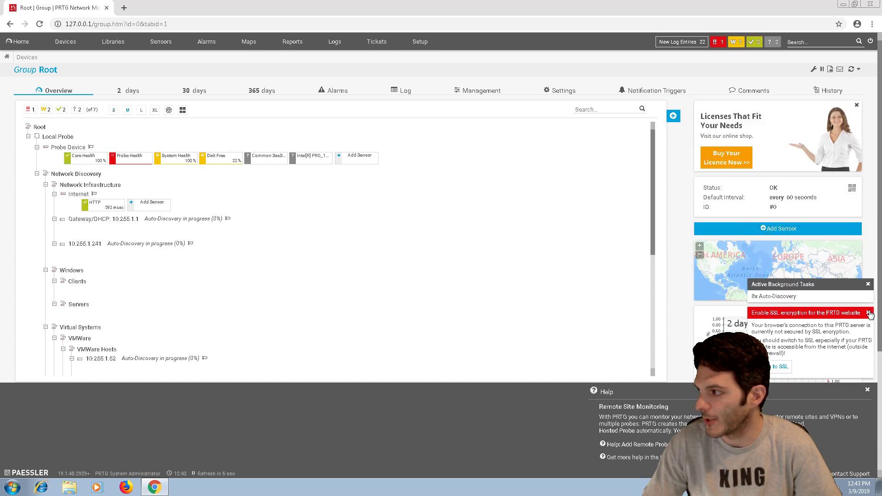
# - Close the SSL encryption warning and scroll through the discovered device groups
pyautogui.click(868, 313)
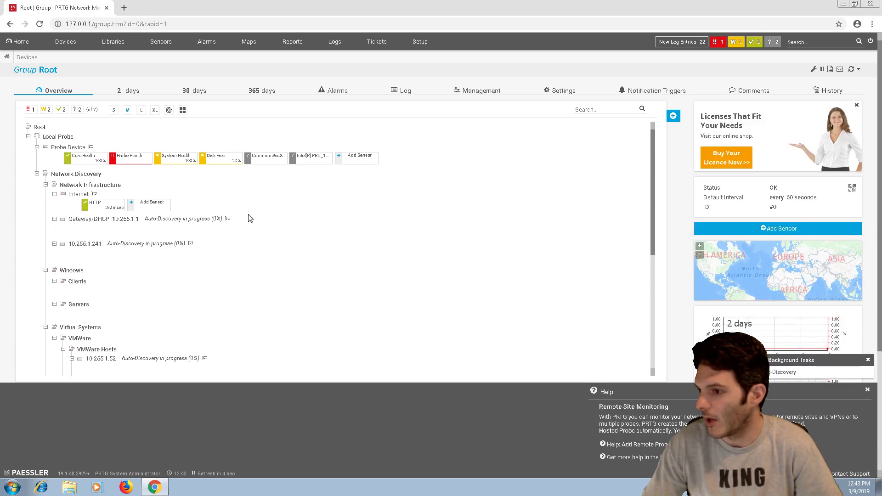
pyautogui.scroll(-1, 251, 218)
pyautogui.scroll(-4, 250, 218)
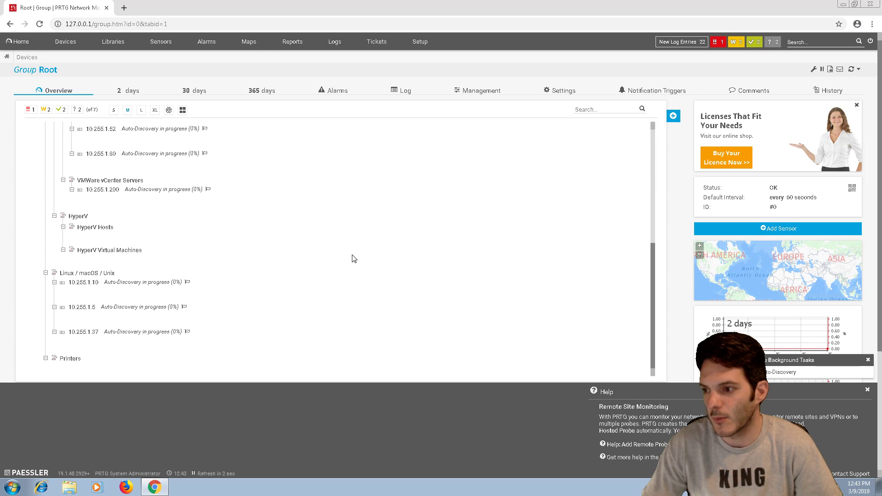
pyautogui.scroll(3, 347, 257)
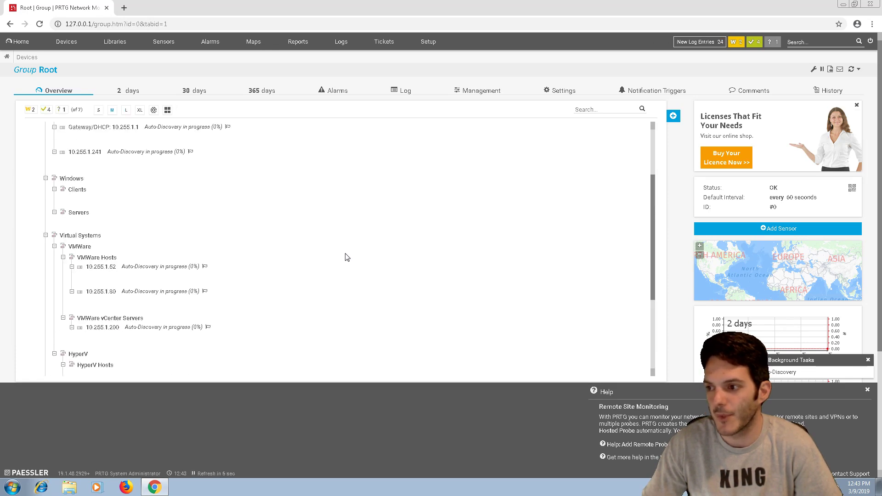
pyautogui.scroll(2, 347, 257)
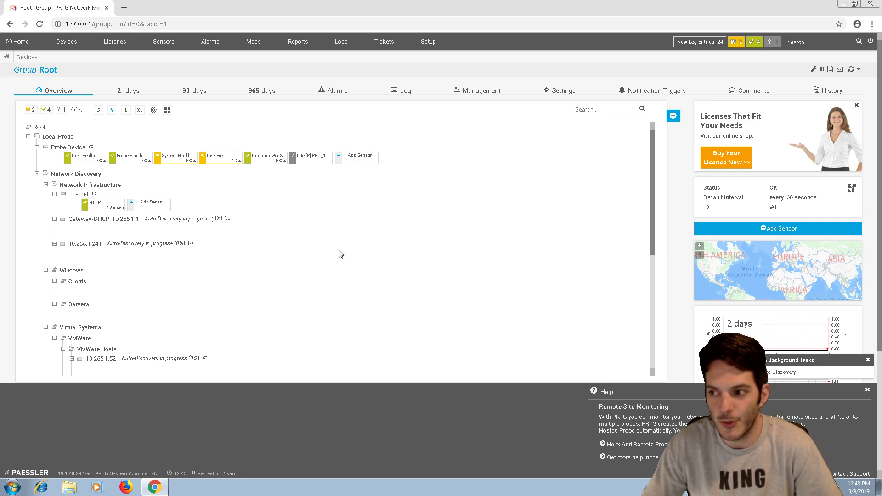
# - Review the device tree once more, then minimize the browser to reveal the desktop
pyautogui.scroll(-10, 340, 254)
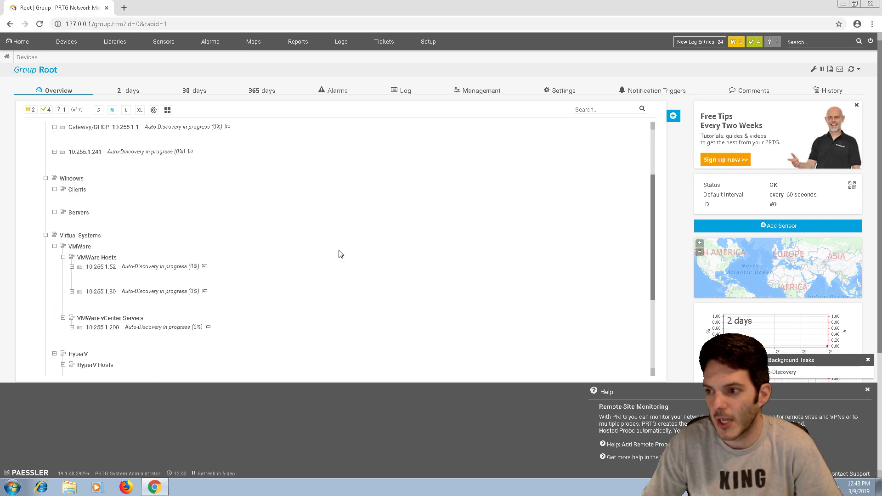
pyautogui.scroll(3, 341, 254)
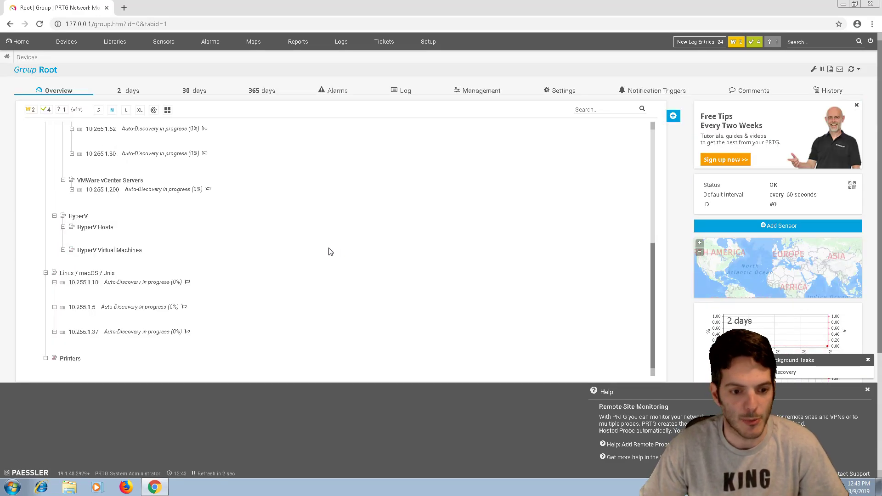
pyautogui.scroll(3, 295, 265)
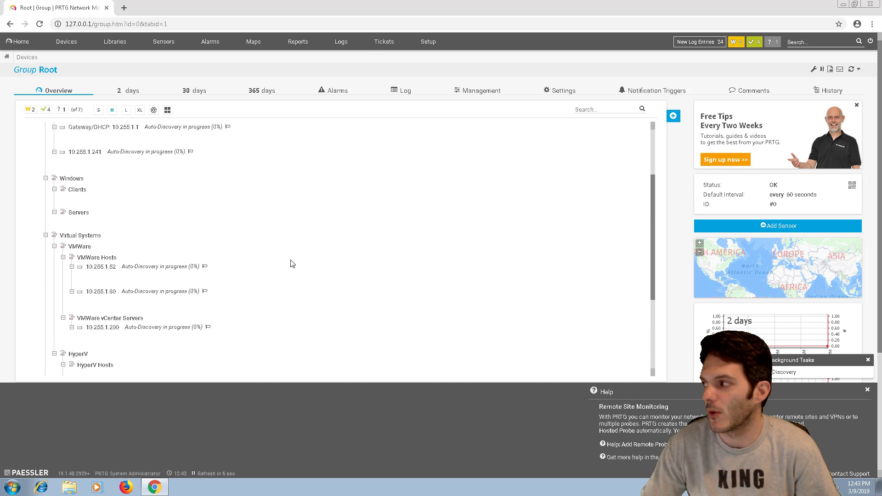
pyautogui.scroll(2, 293, 264)
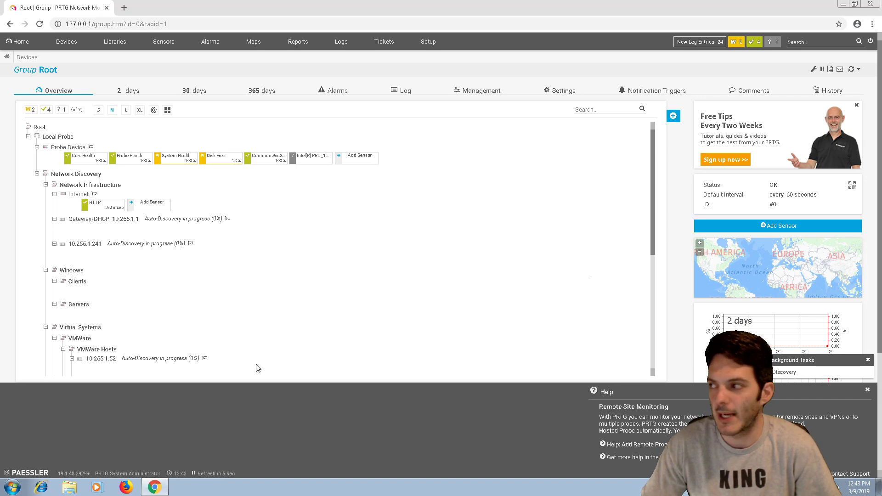
pyautogui.click(843, 4)
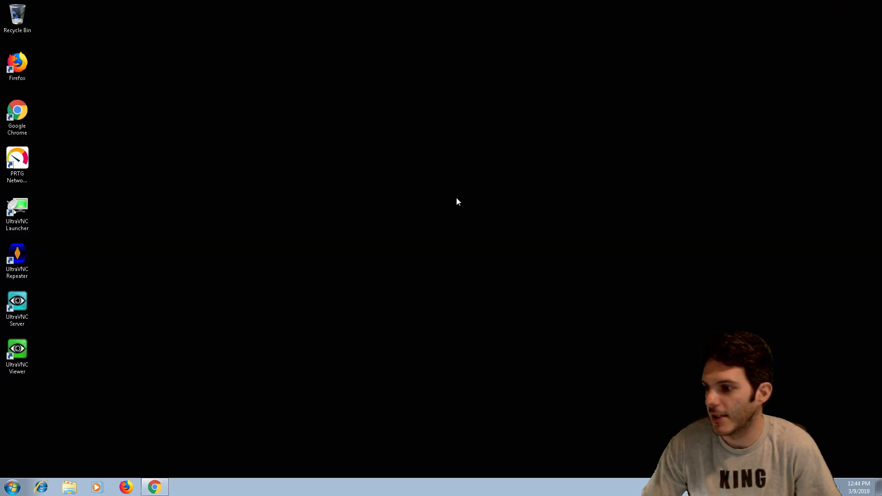
# - Load 10.255.1.59 in a new Chrome tab and log in to PRTG's welcome dashboard
pyautogui.click(530, 7)
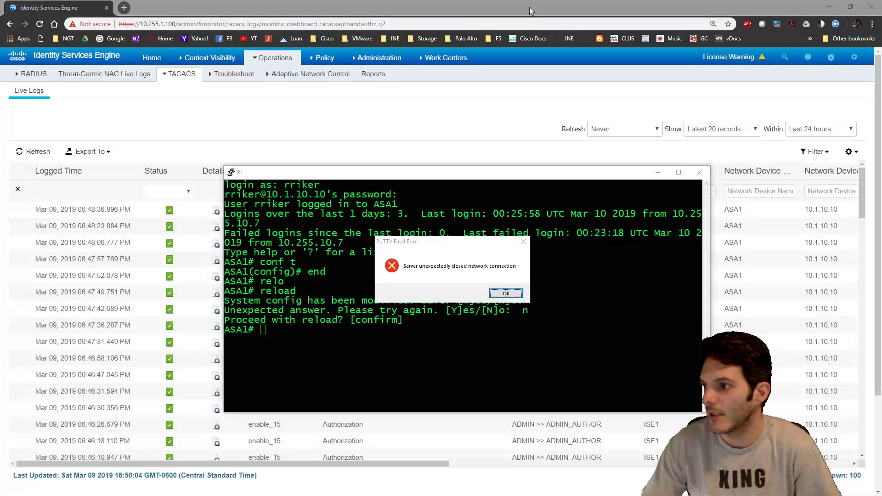
pyautogui.click(124, 8)
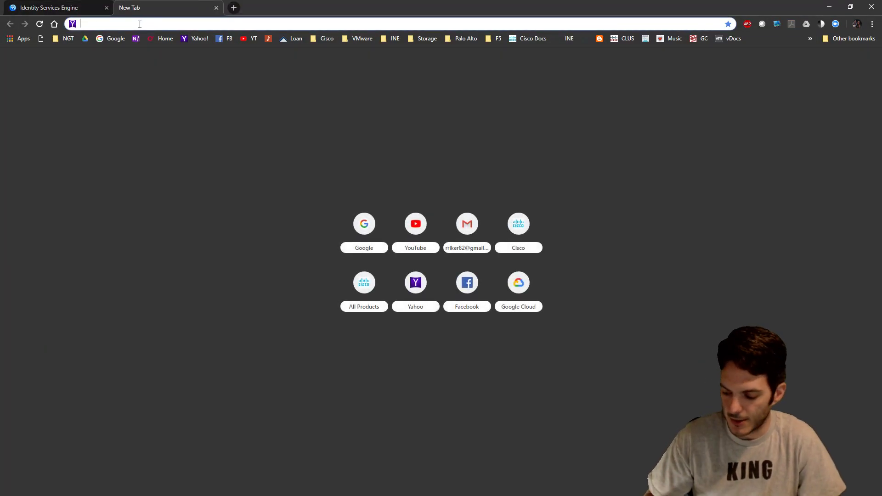
pyautogui.write('10.255.1.59')
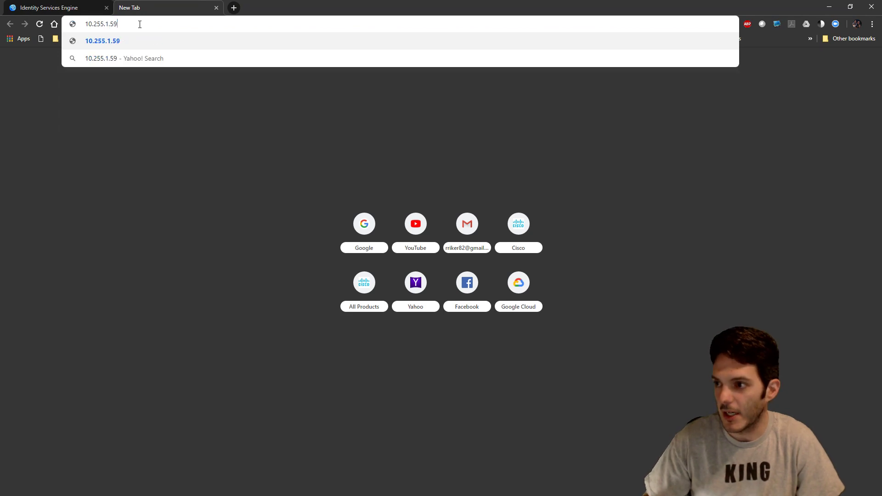
pyautogui.press('Return')
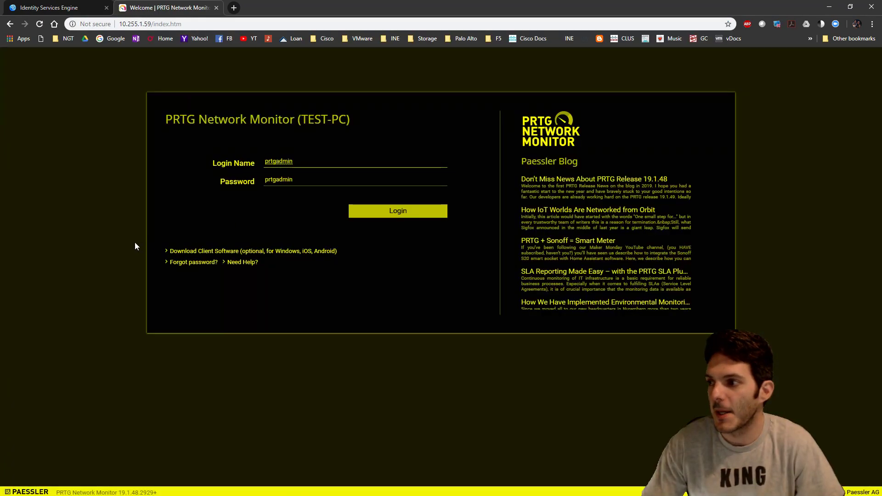
pyautogui.click(397, 211)
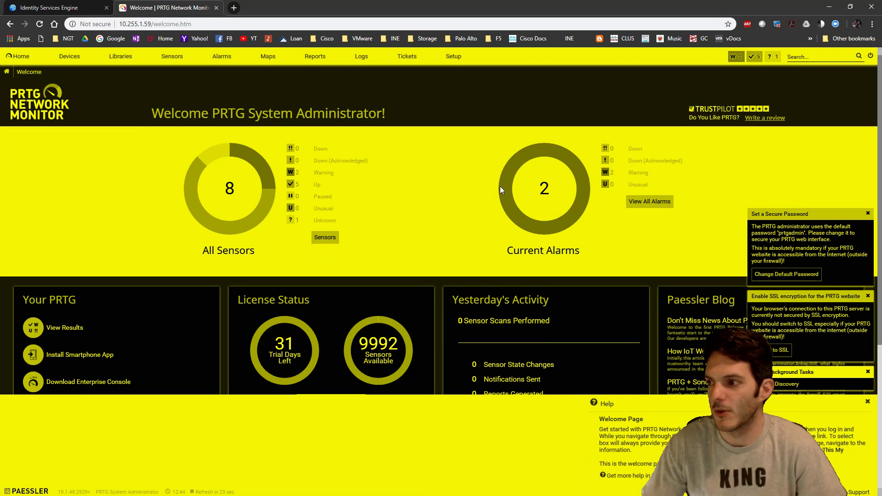
# - Show the Devices tree, close the secure password and SSL warnings, and scroll through Group Root
pyautogui.click(68, 56)
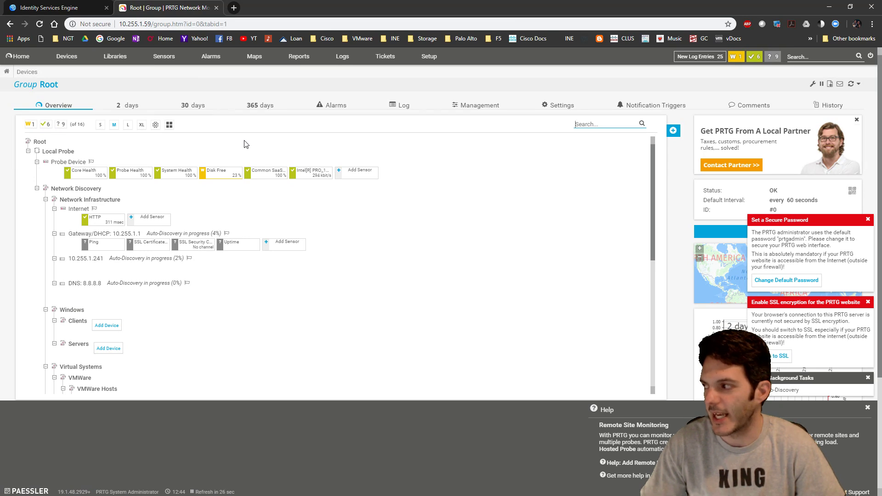
pyautogui.click(868, 220)
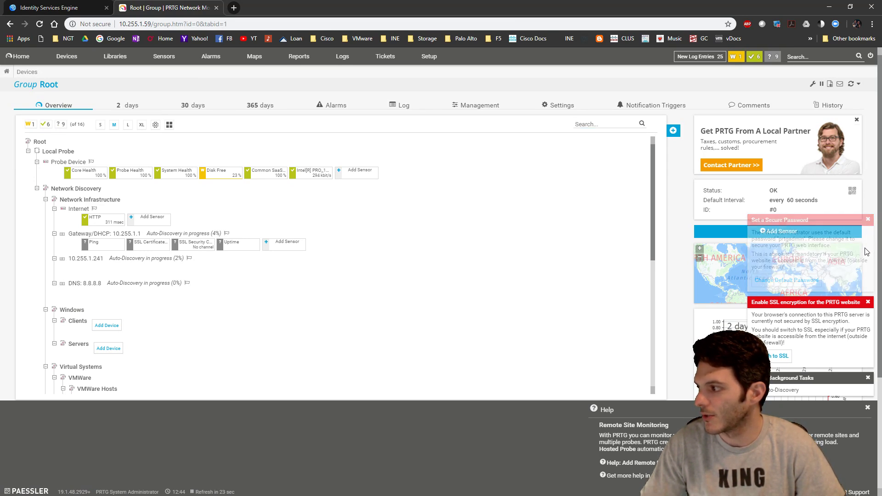
pyautogui.click(868, 302)
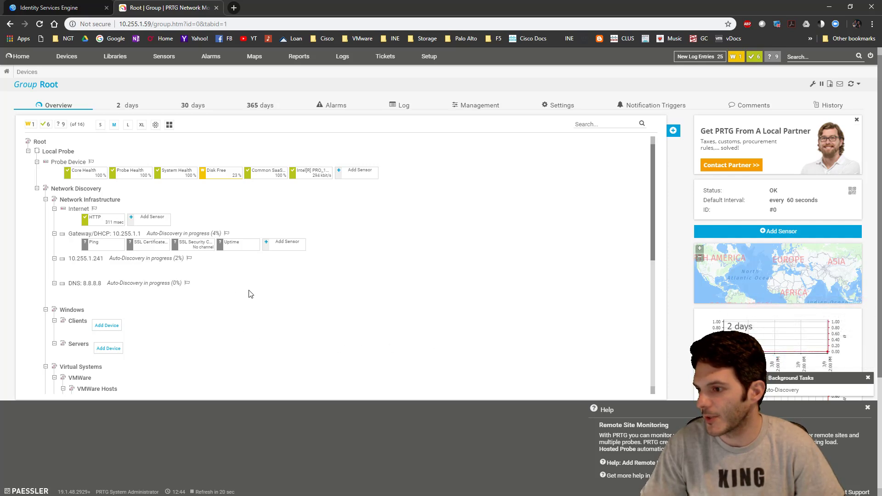
pyautogui.scroll(-3, 251, 294)
pyautogui.scroll(3, 316, 264)
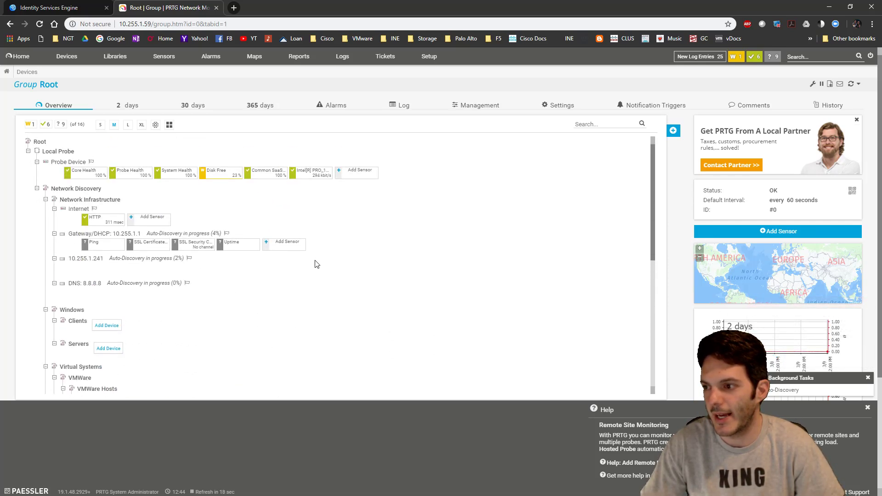